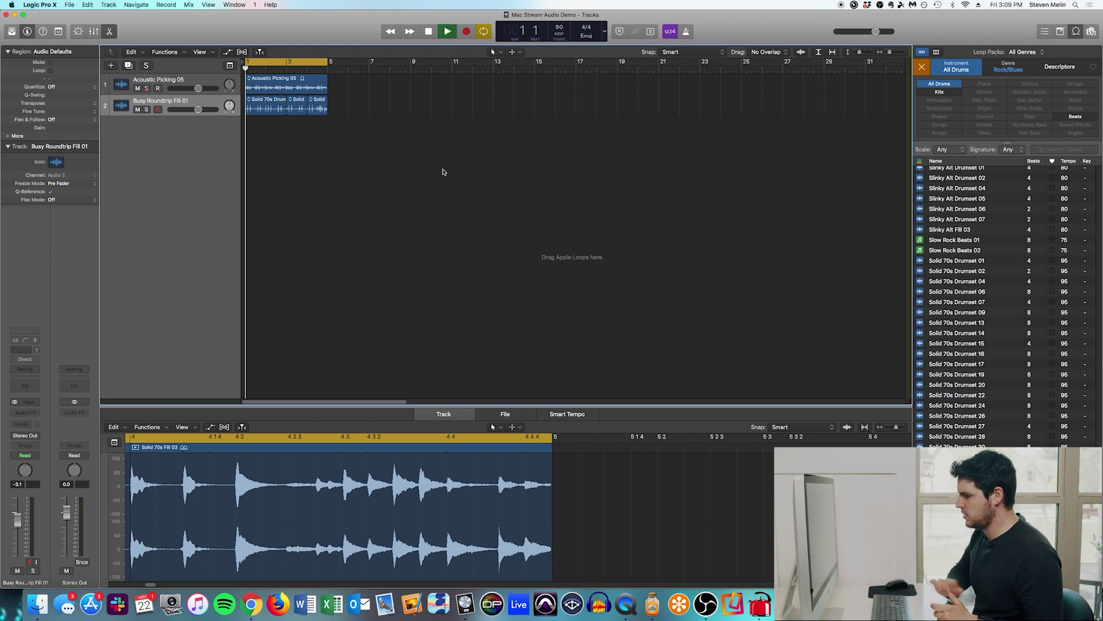
# Step: Lower the Mac's system volume twice while the drum loop tracks play
pyautogui.press('XF86AudioLowerVolume')
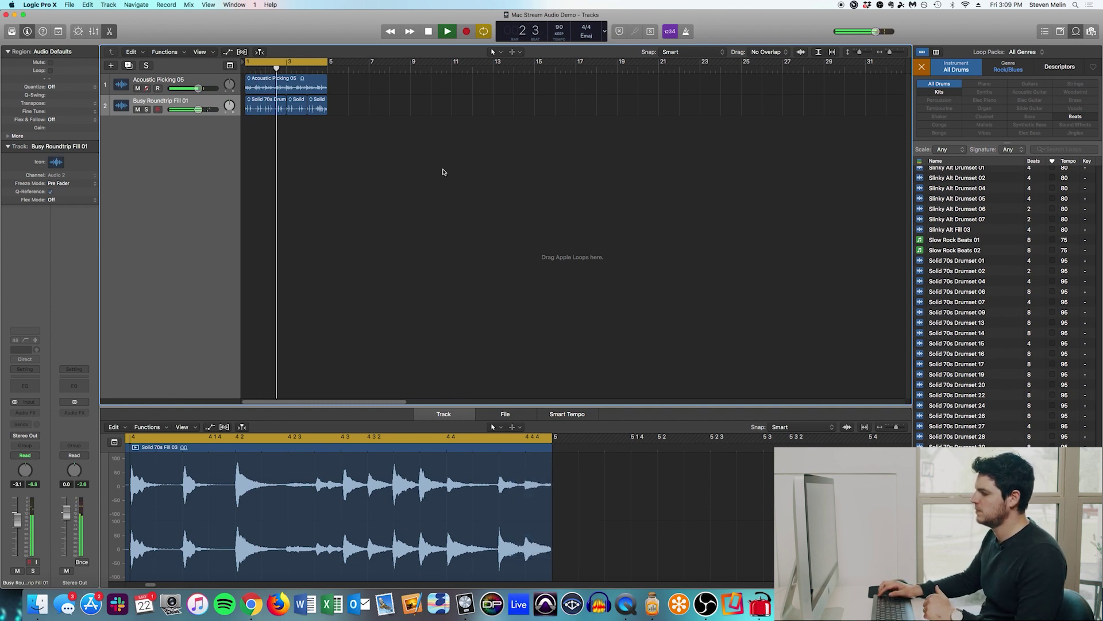
pyautogui.press('XF86AudioLowerVolume')
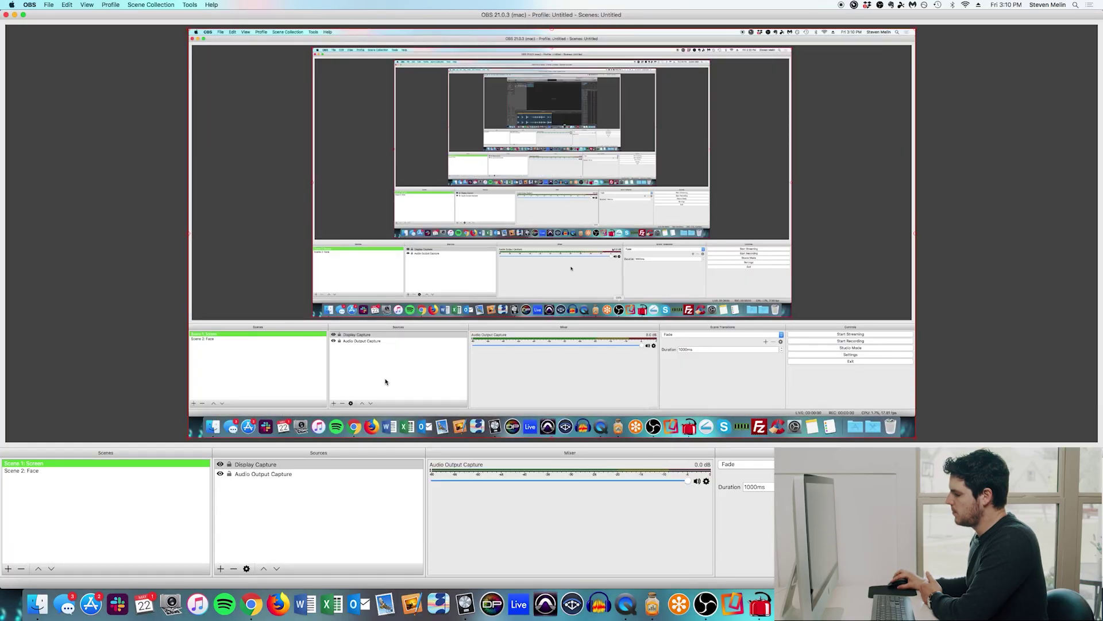
# Step: Select the Audio Output Capture source in OBS, then switch back to Logic Pro X
pyautogui.scroll(5, 296, 474)
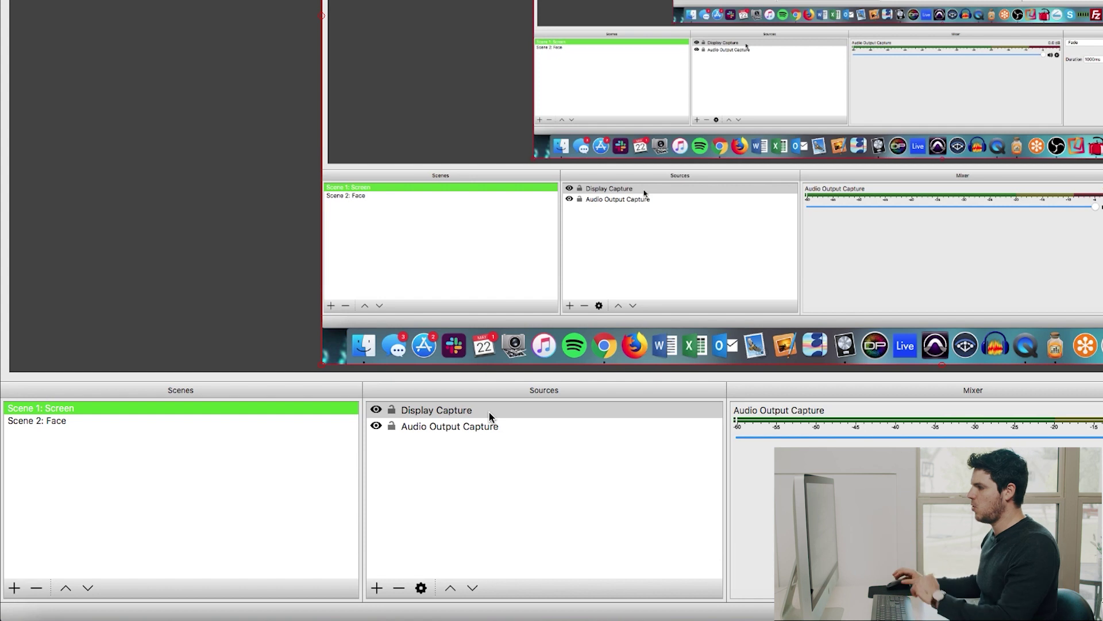
pyautogui.click(478, 425)
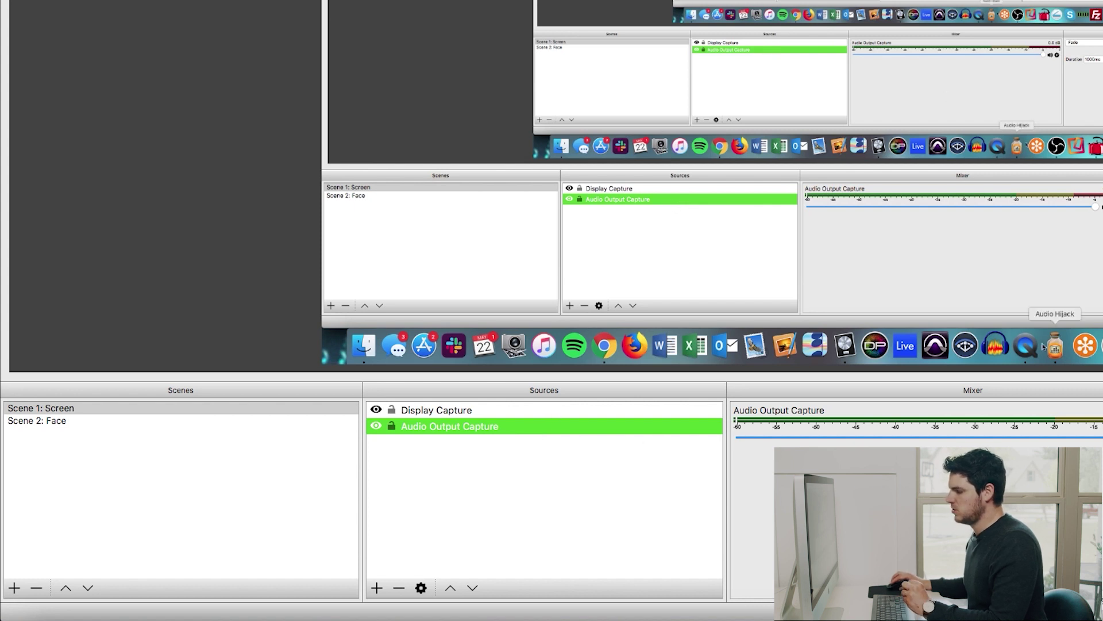
pyautogui.click(847, 347)
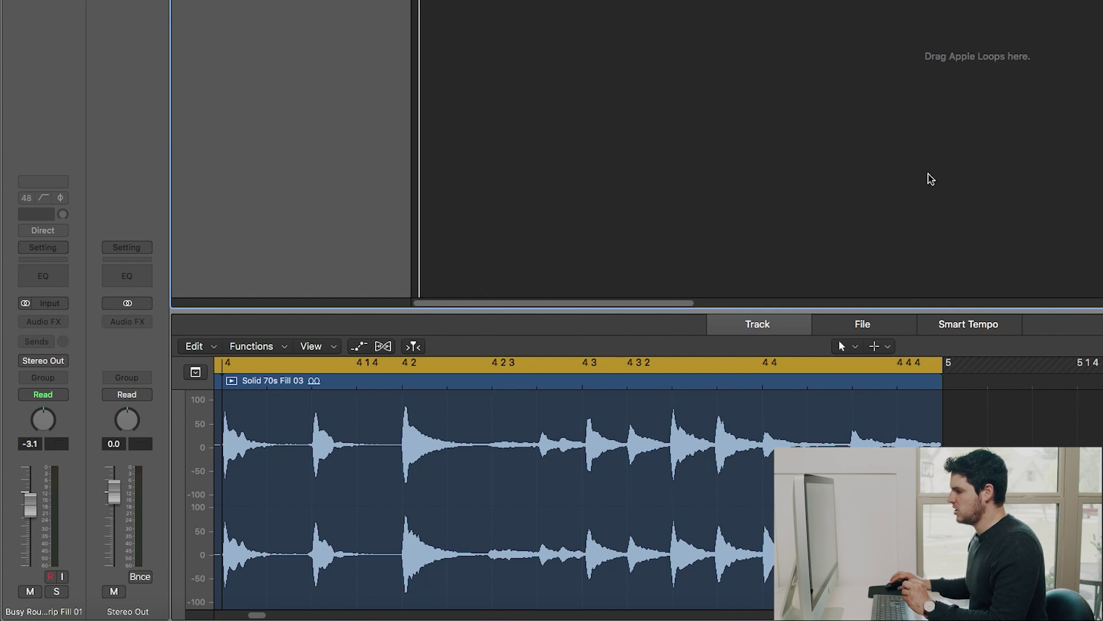
# Step: Start playback of the Solid 70s Fill 03 drum region with Space
pyautogui.press('space')
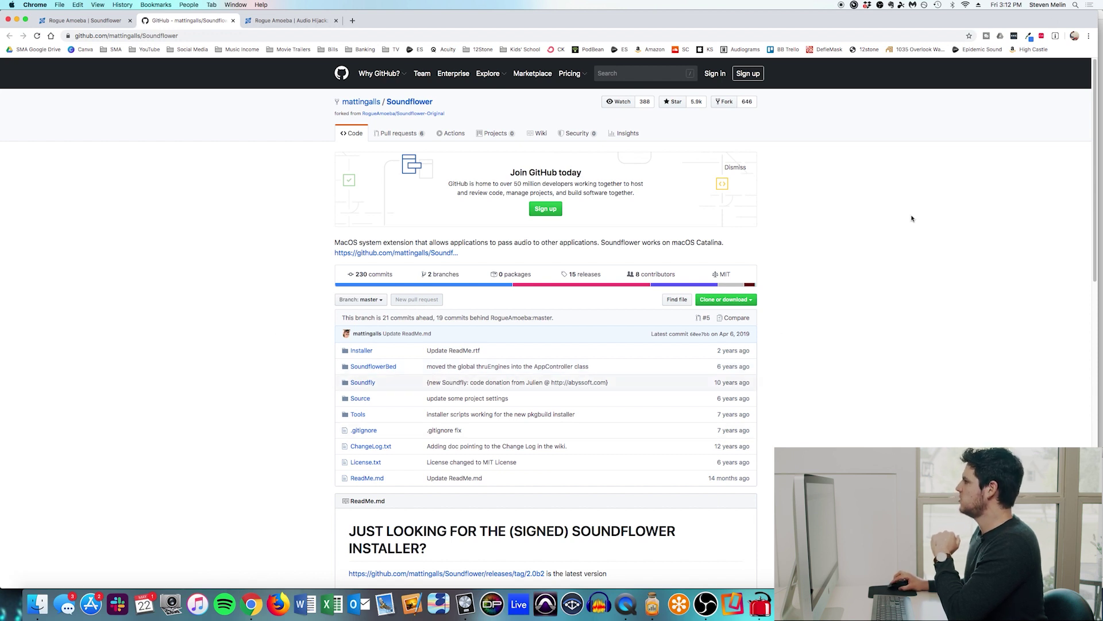
# Step: Search Spotlight for 'soundfl' to find Soundflowerbed, then show the Rogue Amoeba Audio Hijack tab
pyautogui.click(1076, 5)
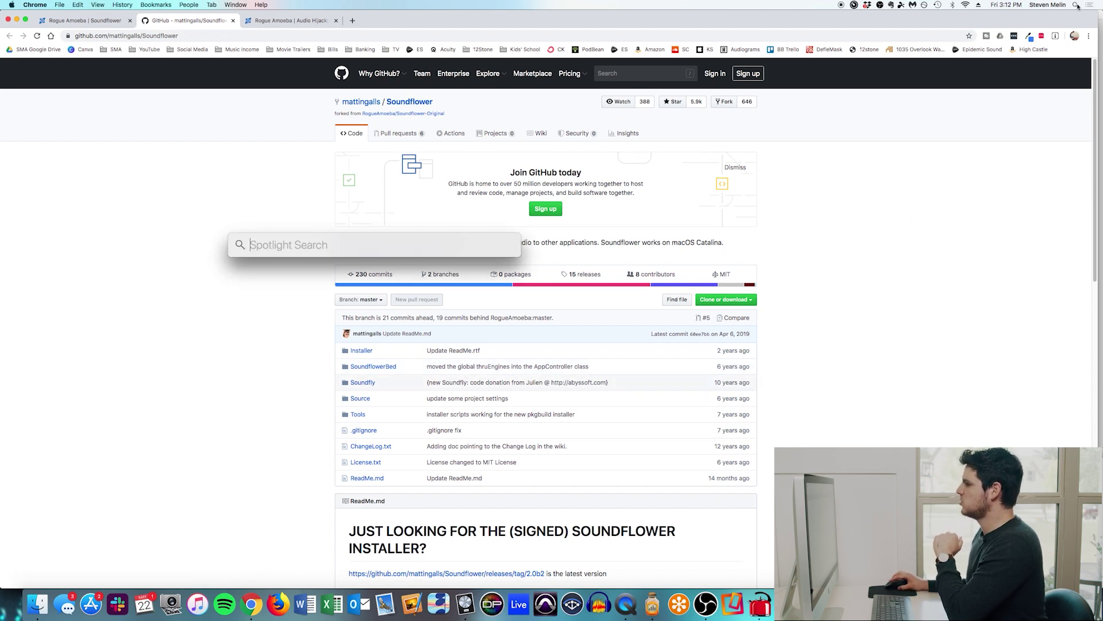
pyautogui.write('soundflower')
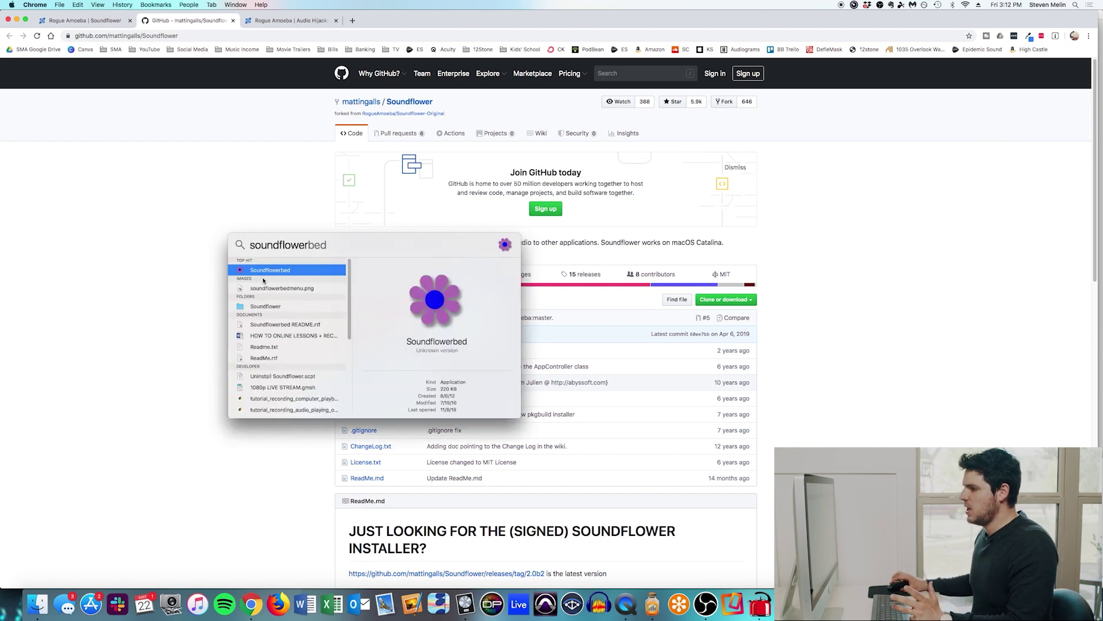
pyautogui.press('Return')
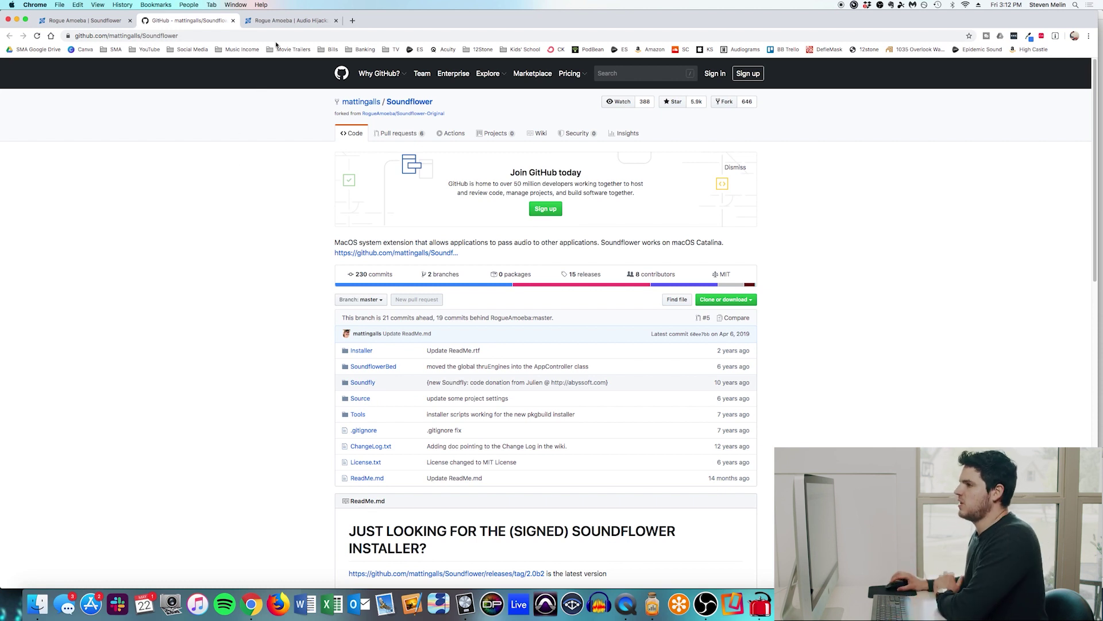
pyautogui.click(281, 21)
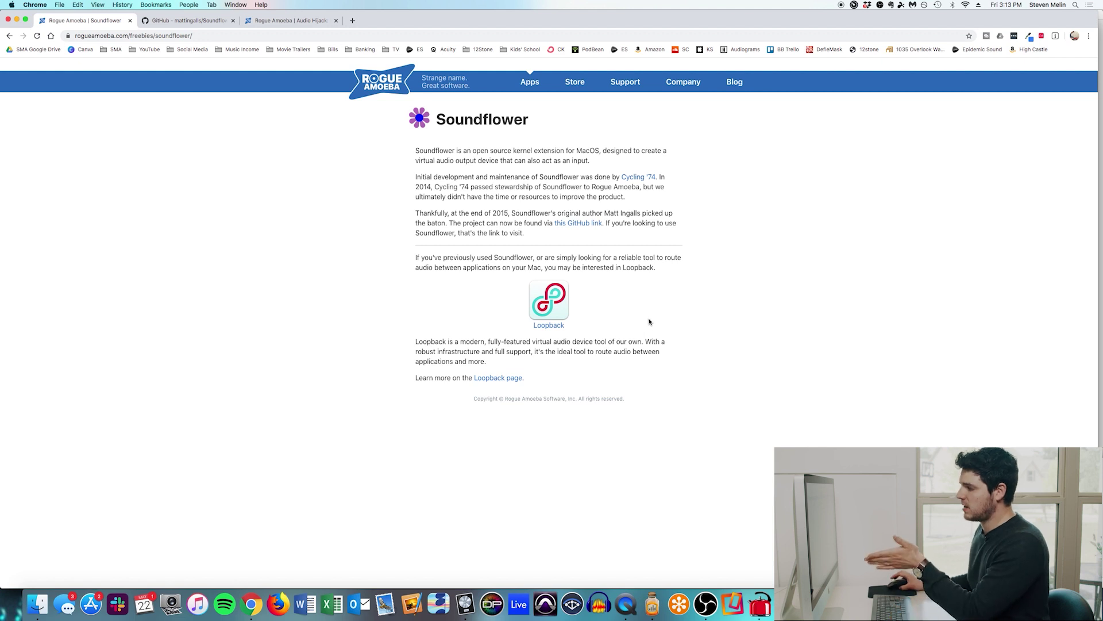
# Step: Return to the Audio Hijack page in Chrome, then bring OBS Studio forward
pyautogui.click(319, 23)
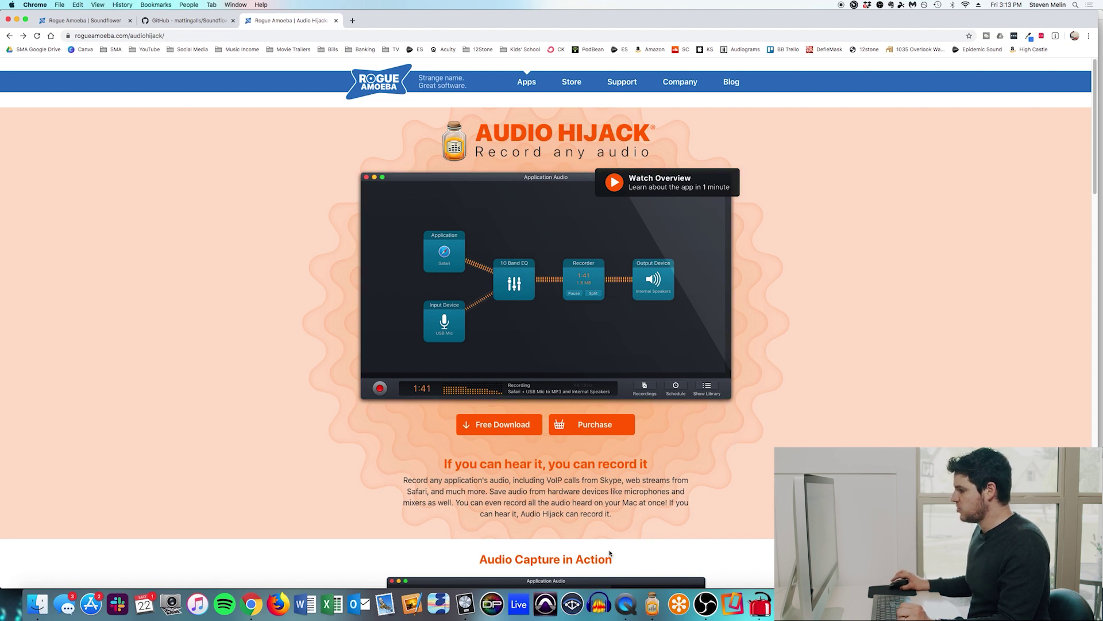
pyautogui.click(705, 604)
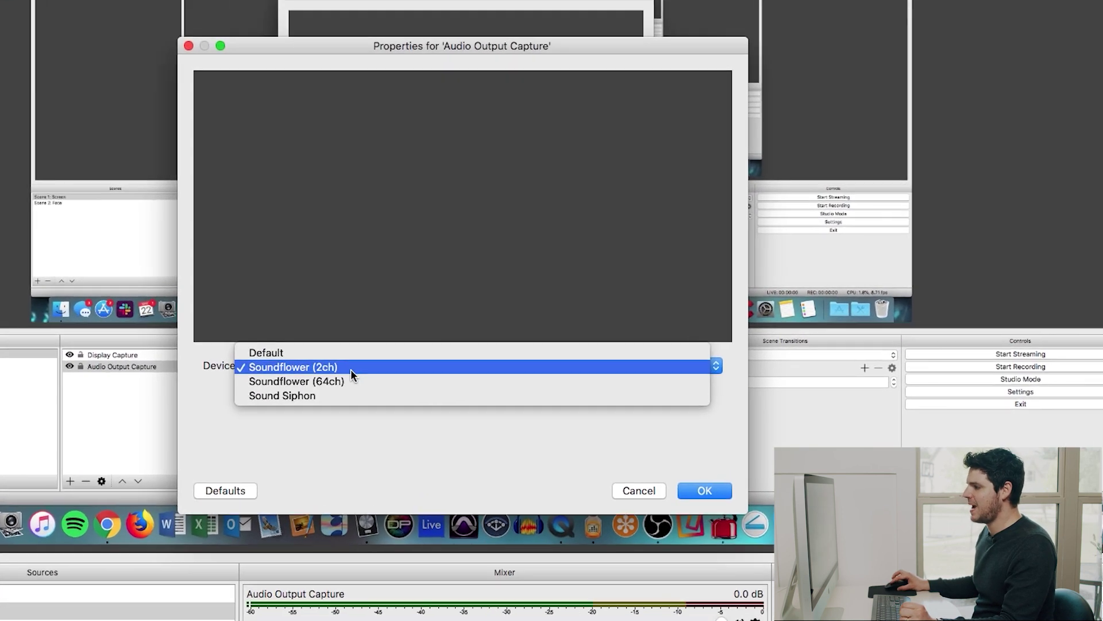
# Step: Confirm Soundflower (2ch) as the Audio Output Capture device, then switch to Audio Hijack
pyautogui.click(327, 372)
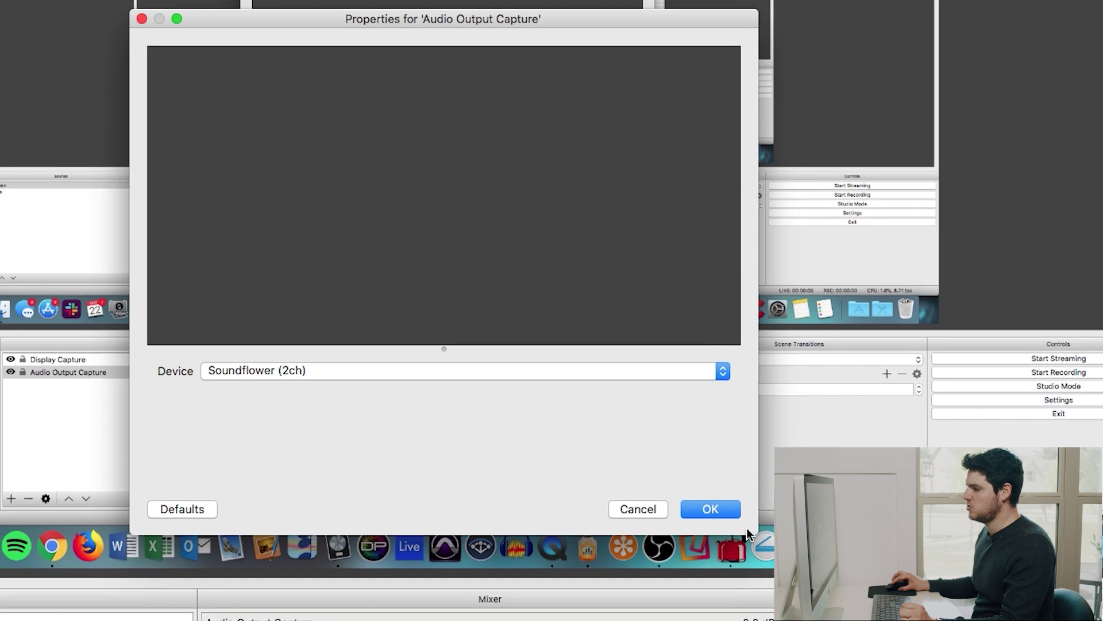
pyautogui.click(723, 513)
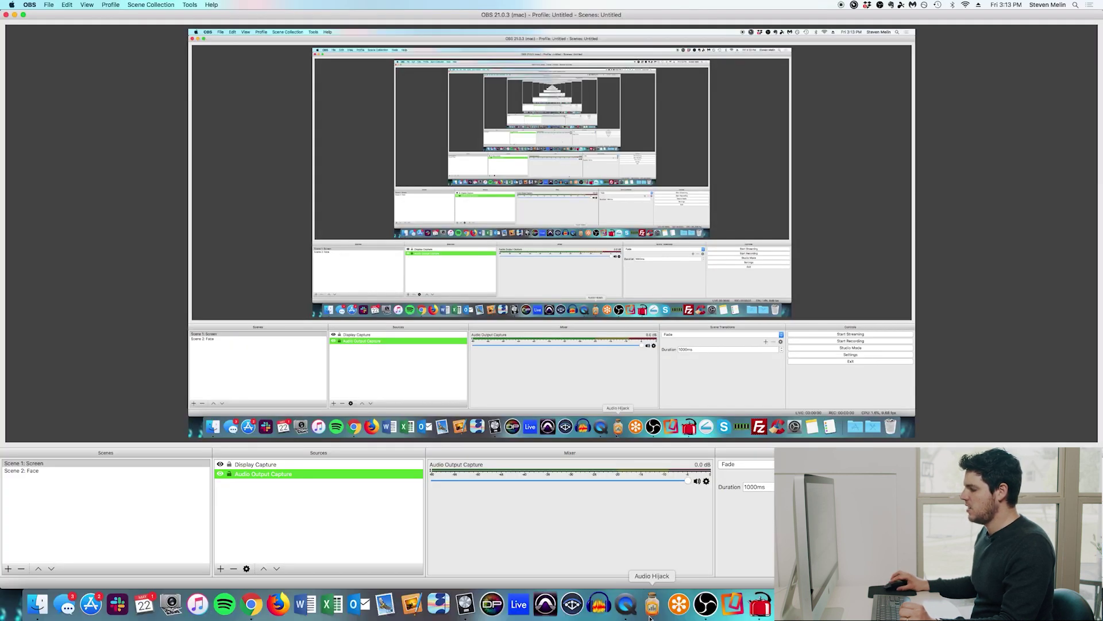
pyautogui.click(661, 620)
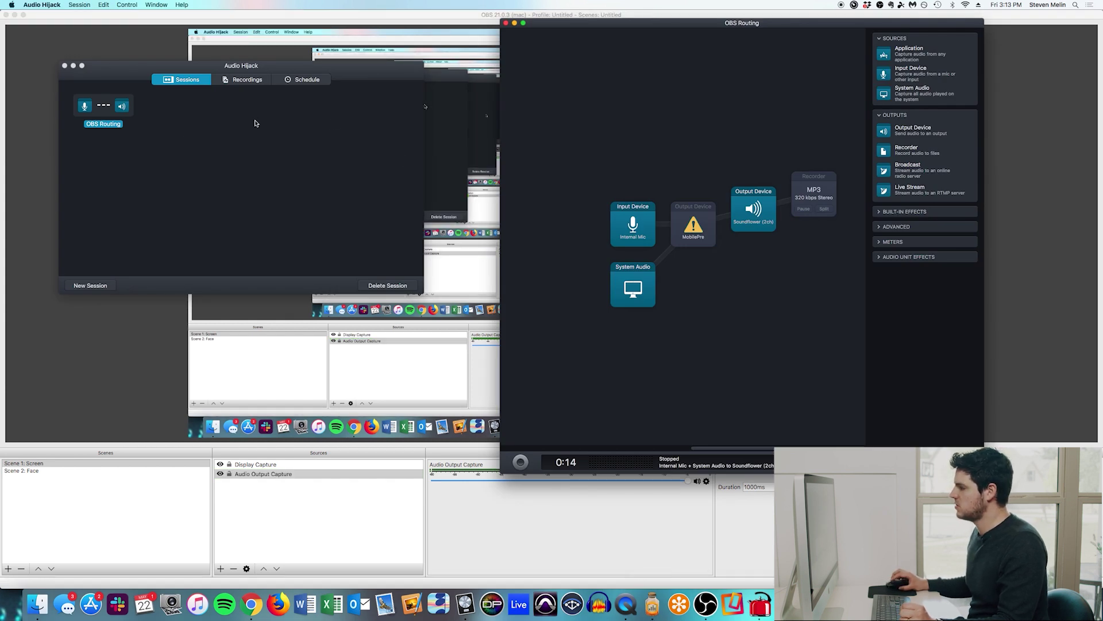
# Step: Inspect the Internal Mic input's settings popover in the OBS Routing session
pyautogui.click(187, 140)
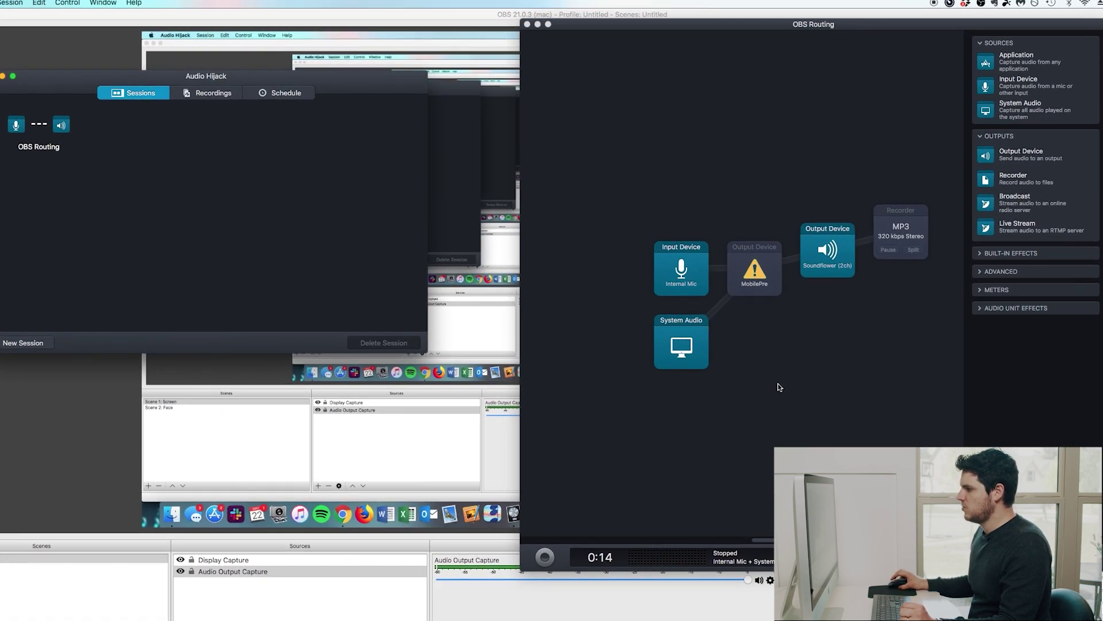
pyautogui.click(681, 269)
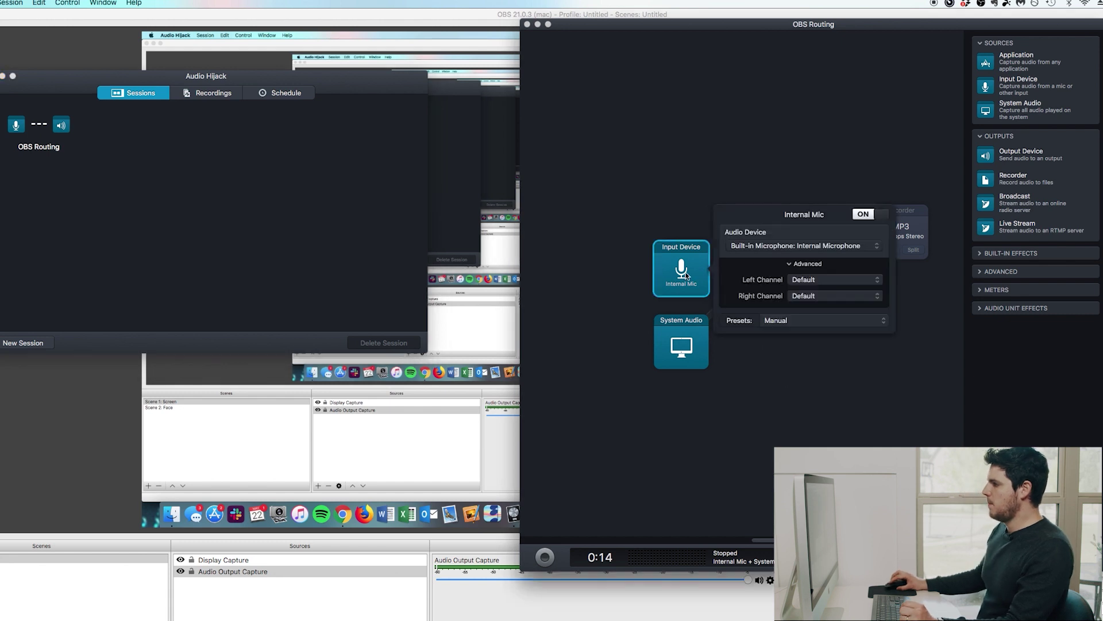
pyautogui.click(678, 196)
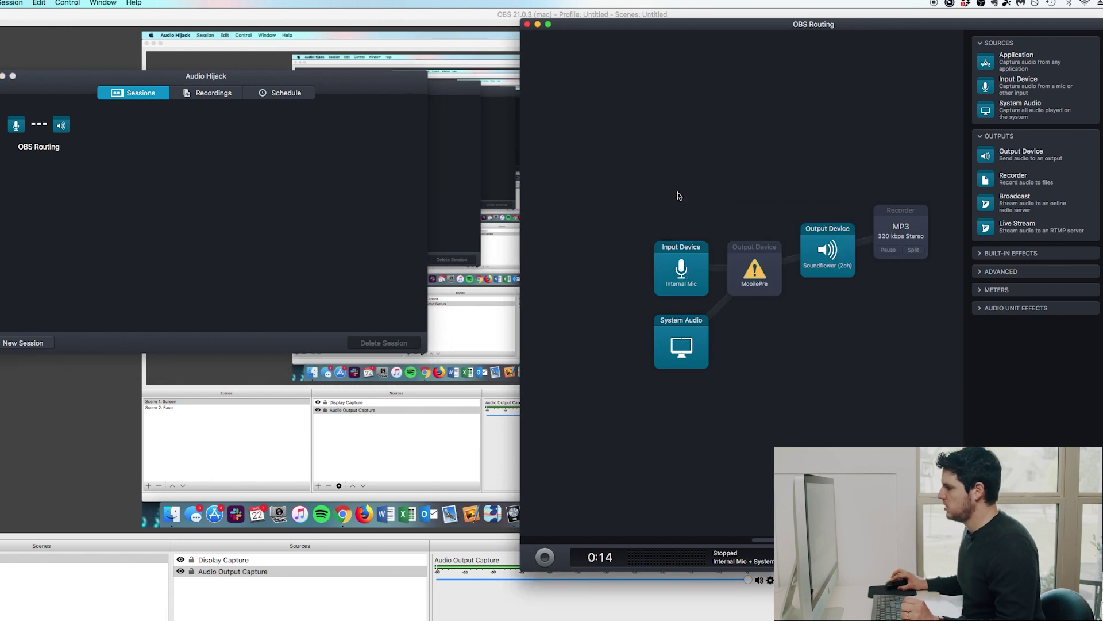
pyautogui.click(682, 268)
pyautogui.click(842, 174)
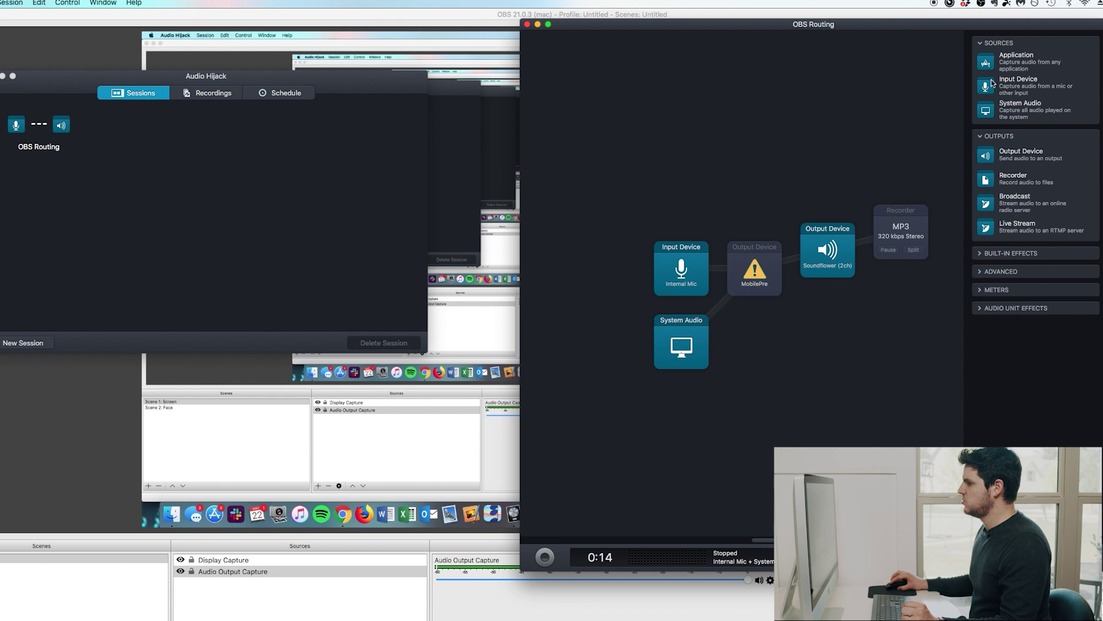
pyautogui.click(681, 268)
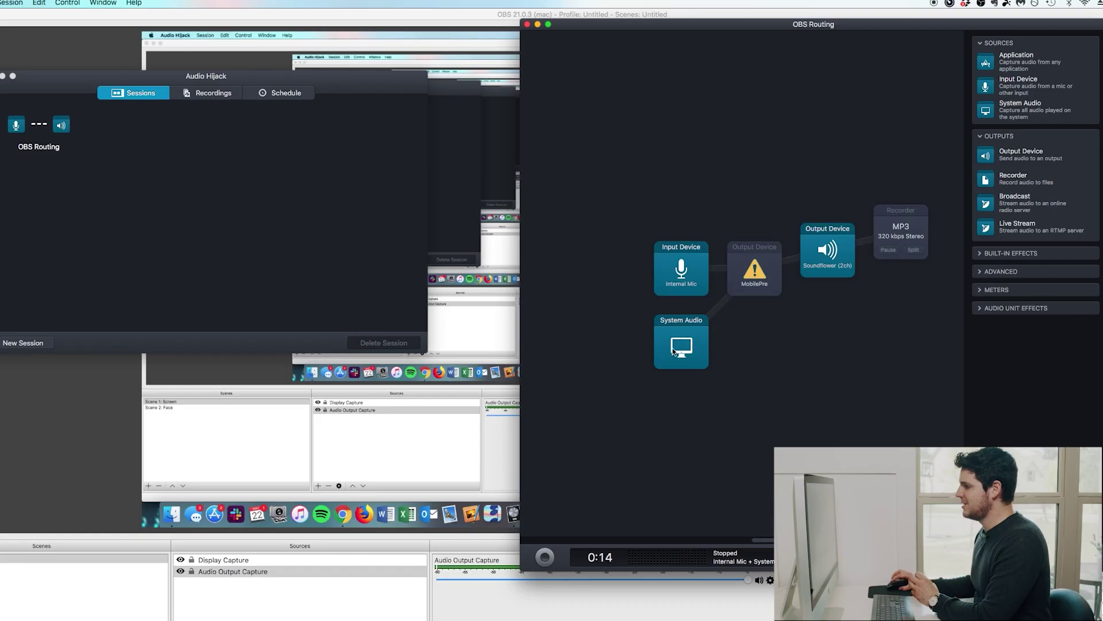
# Step: Check the System Audio source's settings, then drag its block lower on the canvas
pyautogui.click(674, 350)
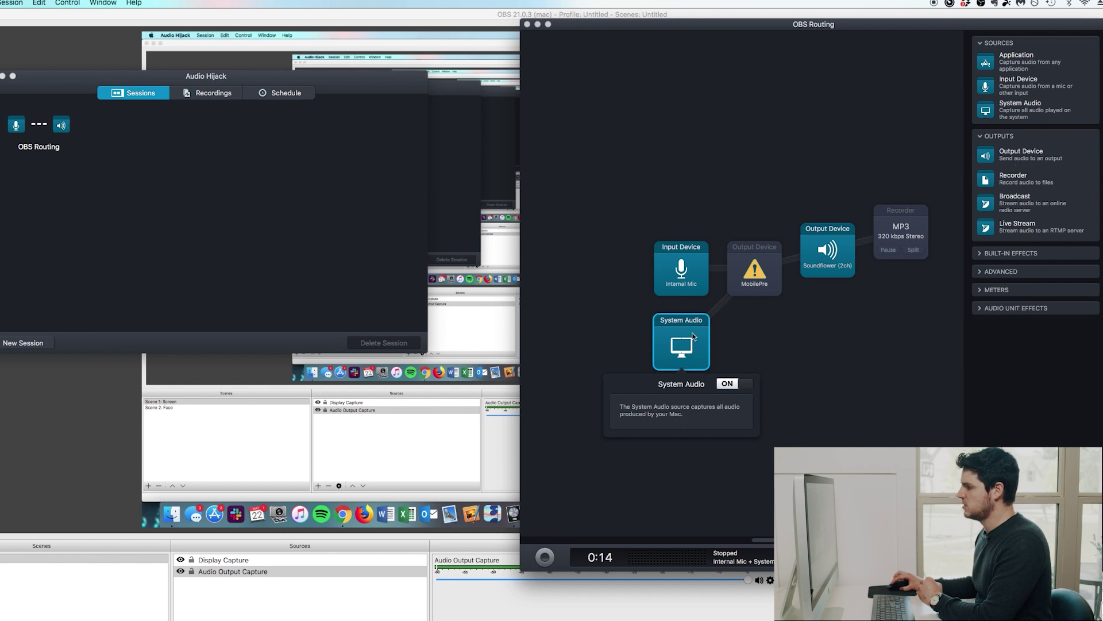
pyautogui.click(727, 344)
pyautogui.click(726, 342)
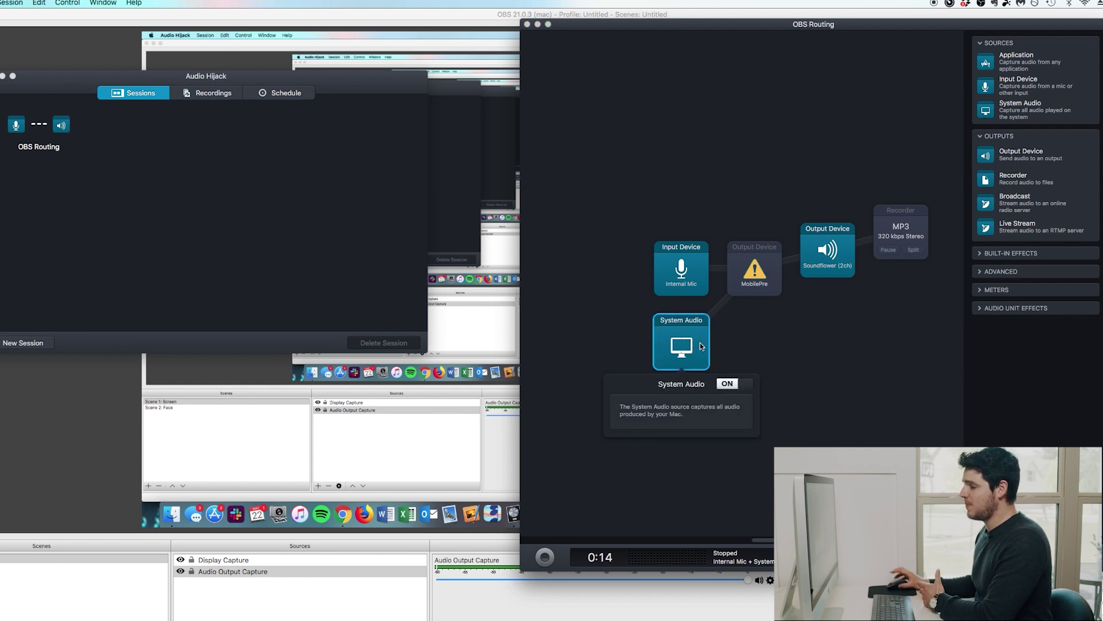
pyautogui.click(751, 342)
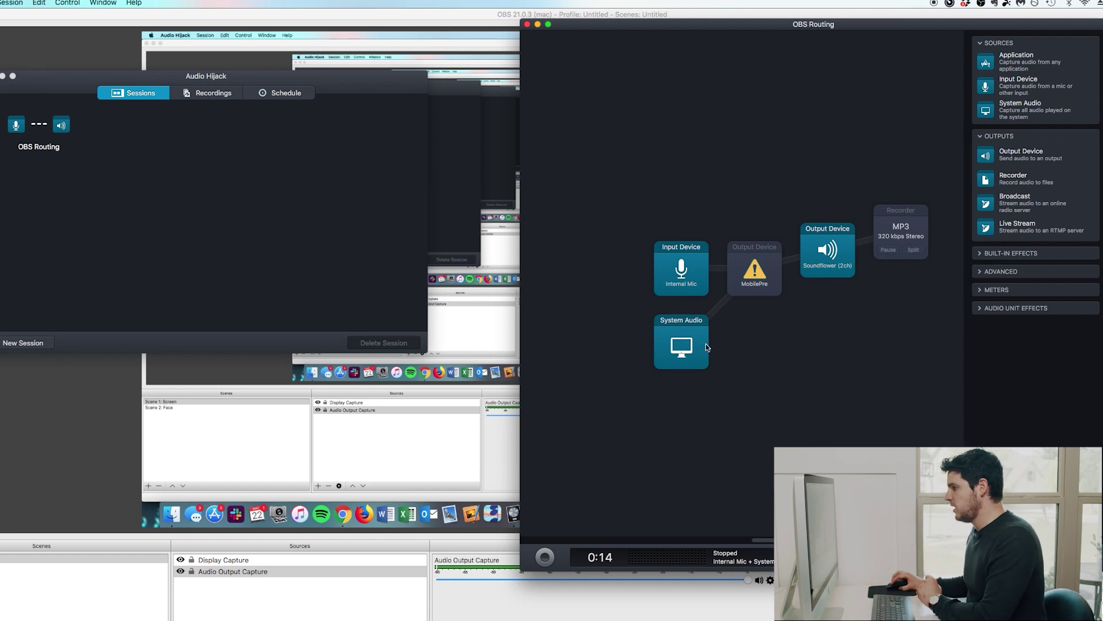
pyautogui.moveTo(706, 344)
pyautogui.mouseDown()
pyautogui.moveTo(775, 343)
pyautogui.moveTo(688, 330)
pyautogui.moveTo(733, 361)
pyautogui.moveTo(712, 360)
pyautogui.mouseUp()
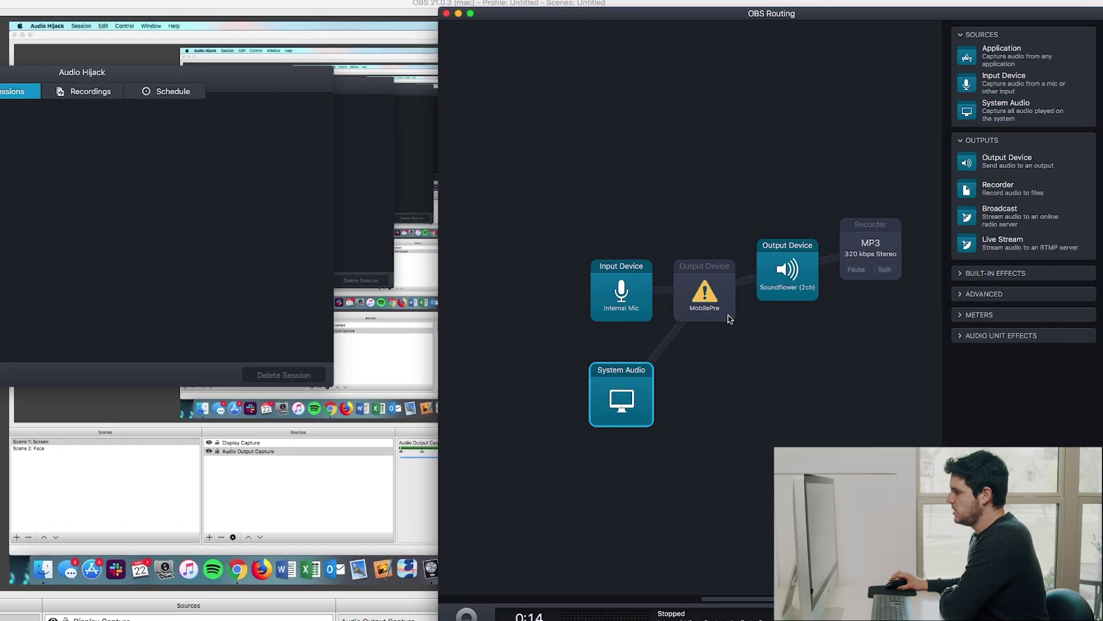
# Step: Look over the Soundflower (2ch) output device's settings popover
pyautogui.click(746, 267)
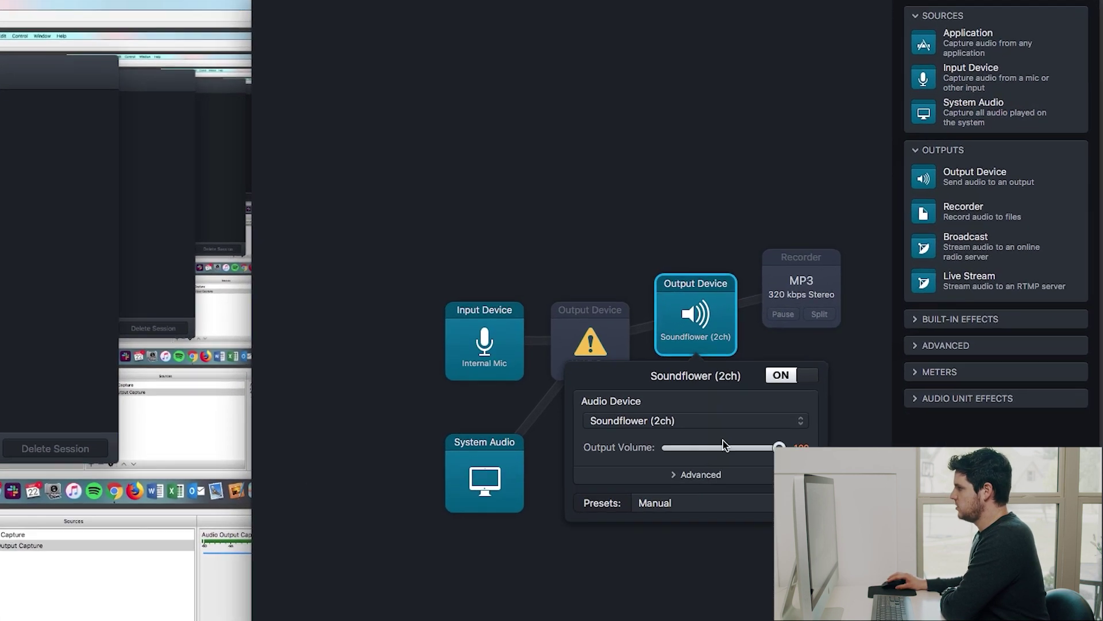
pyautogui.click(718, 241)
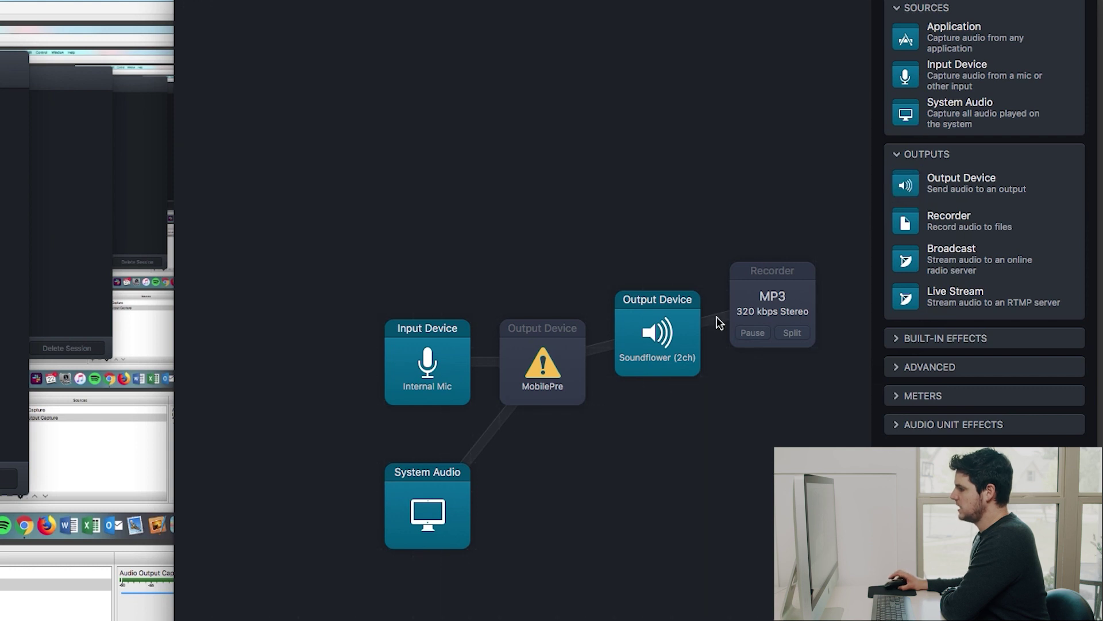
pyautogui.click(682, 349)
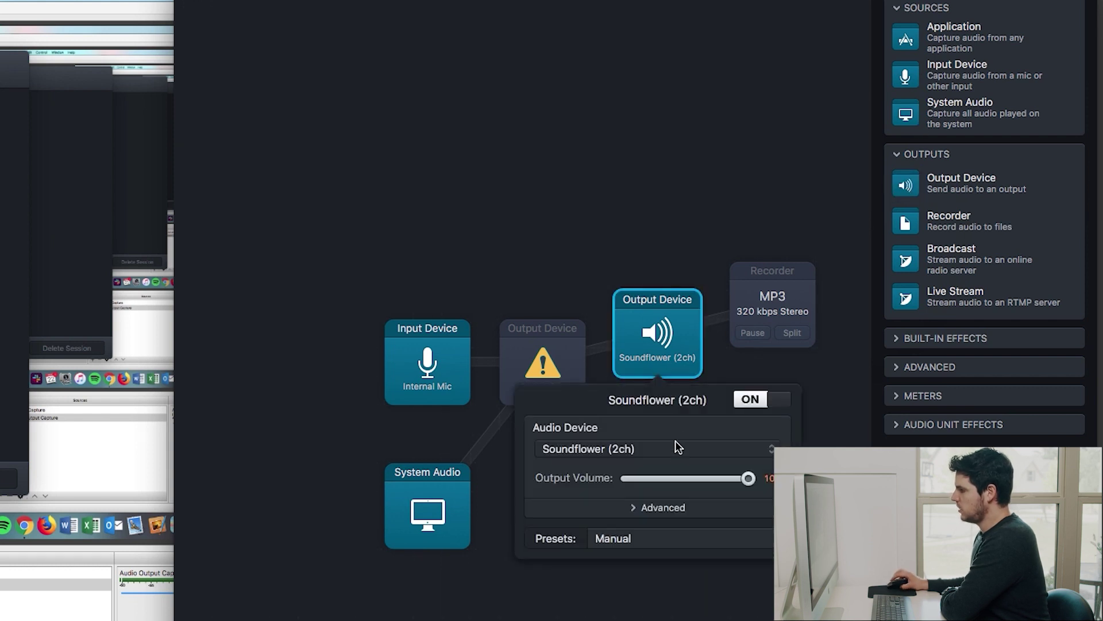
pyautogui.click(656, 219)
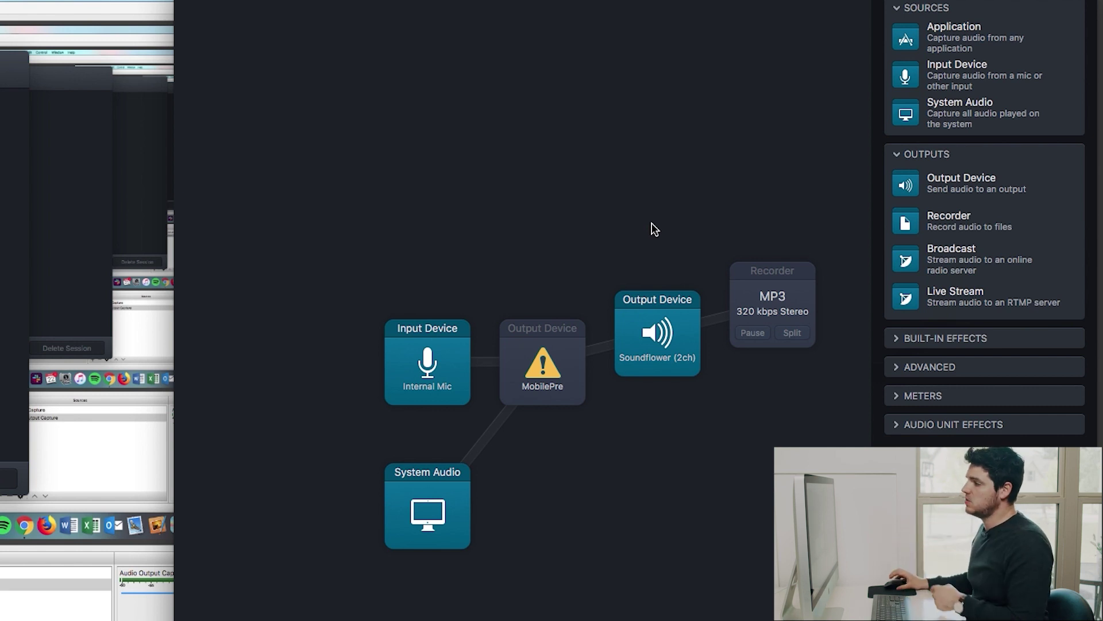
# Step: Open the switched-off MobilePre output device's settings
pyautogui.click(540, 397)
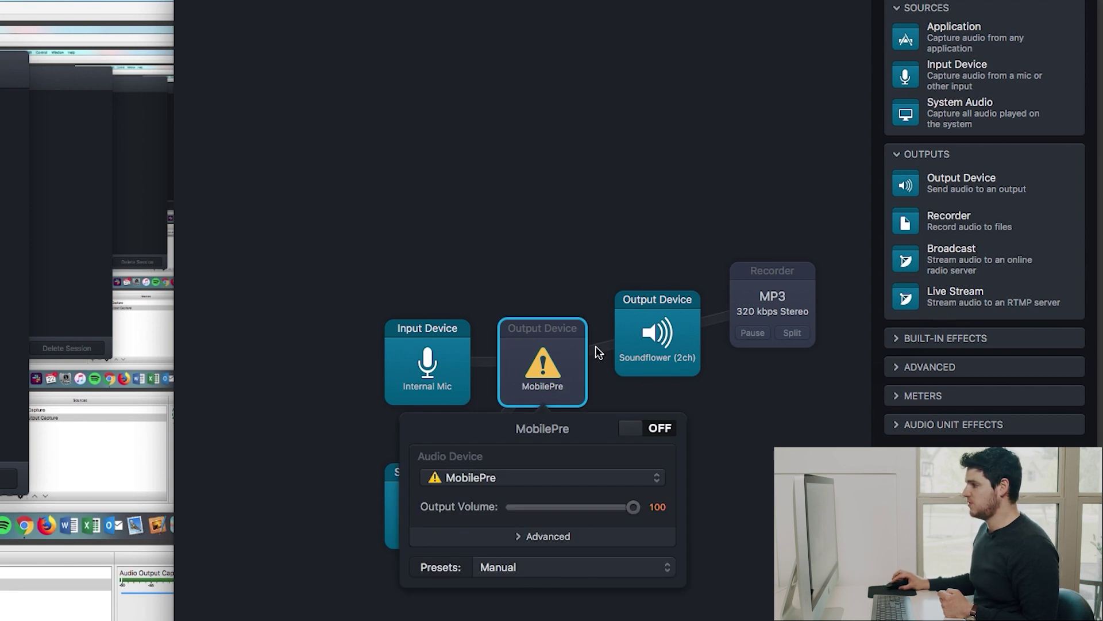
pyautogui.click(515, 258)
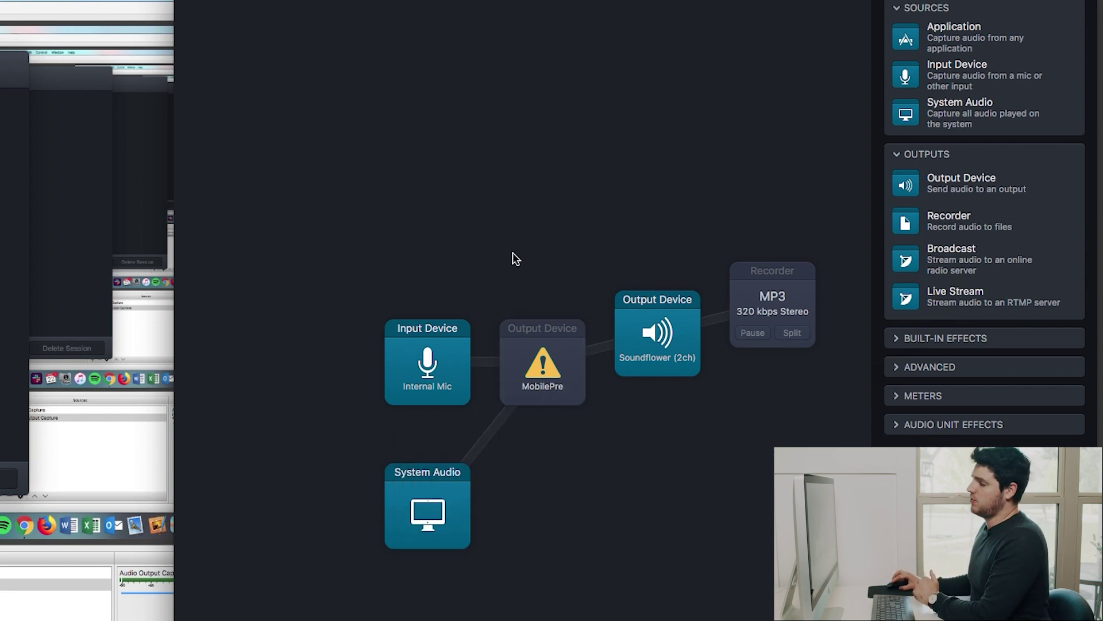
pyautogui.click(523, 329)
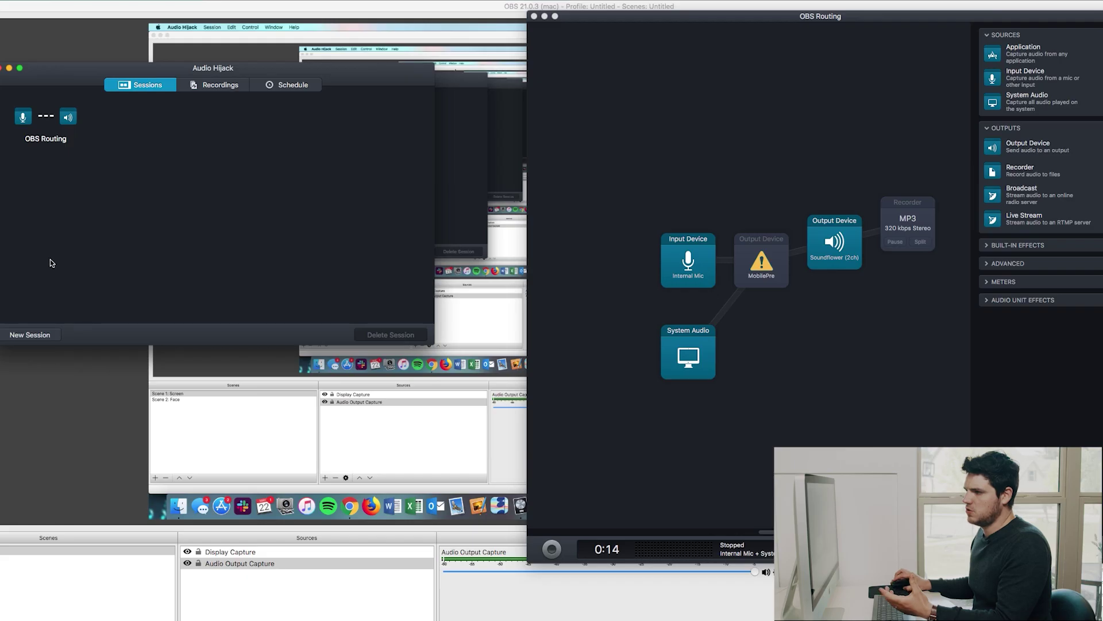
# Step: Create a New Blank Session and add Internal Mic and System Audio sources
pyautogui.click(42, 339)
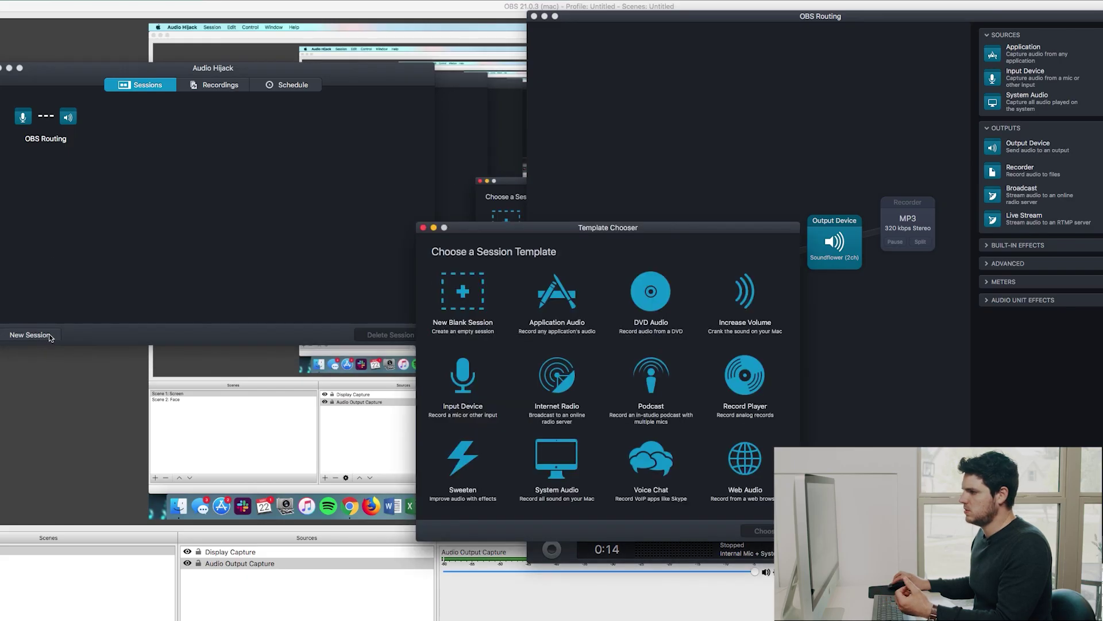
pyautogui.doubleClick(450, 294)
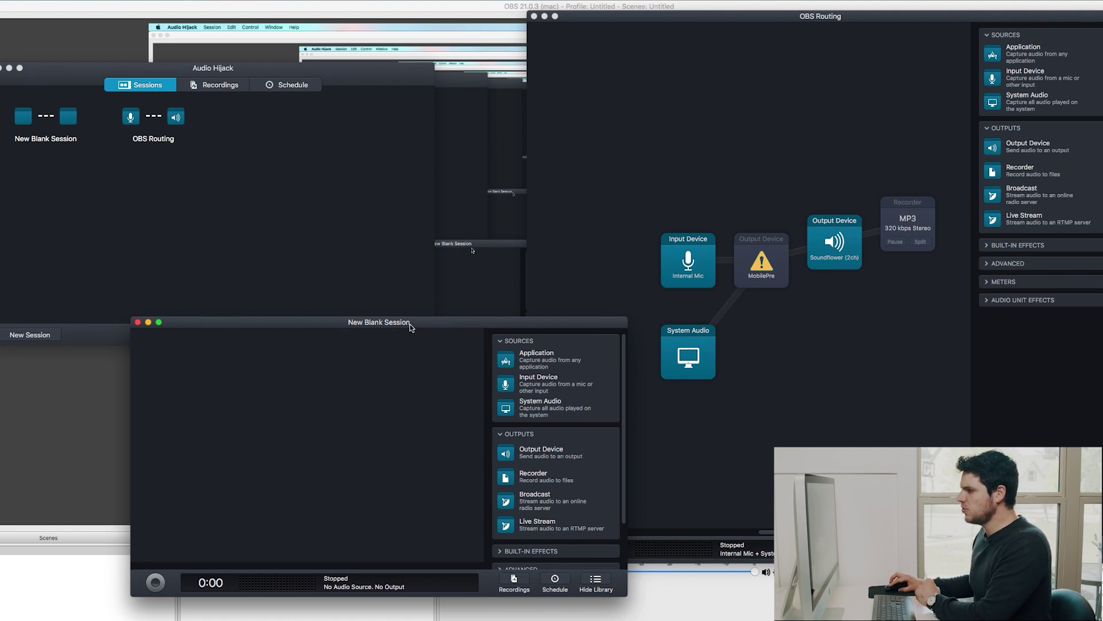
pyautogui.moveTo(412, 322); pyautogui.dragTo(286, 86)
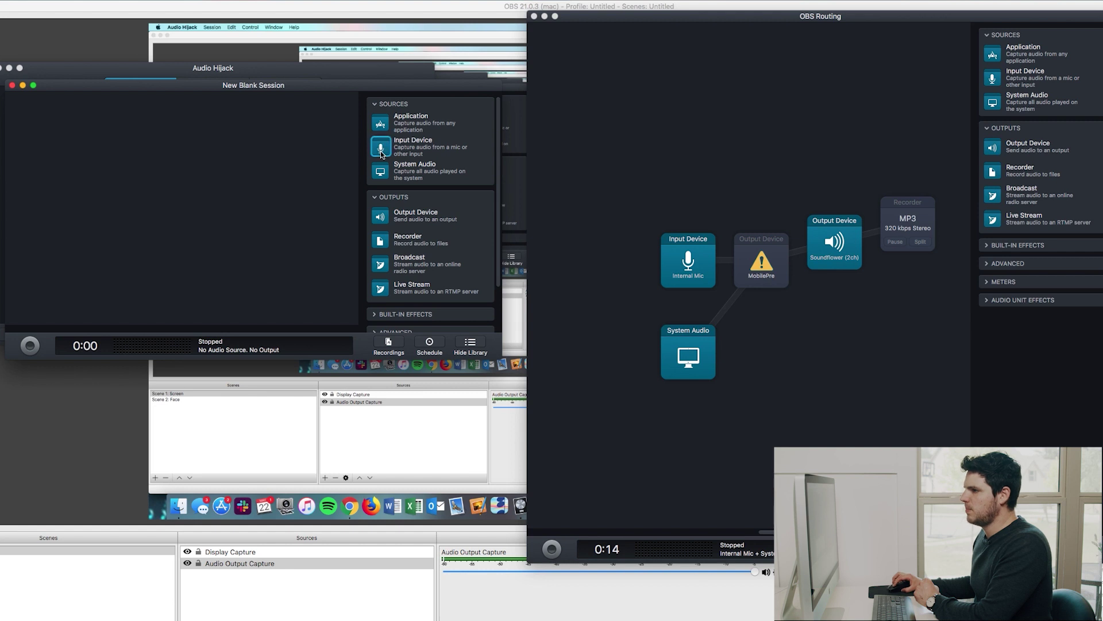
pyautogui.moveTo(380, 153); pyautogui.dragTo(86, 181)
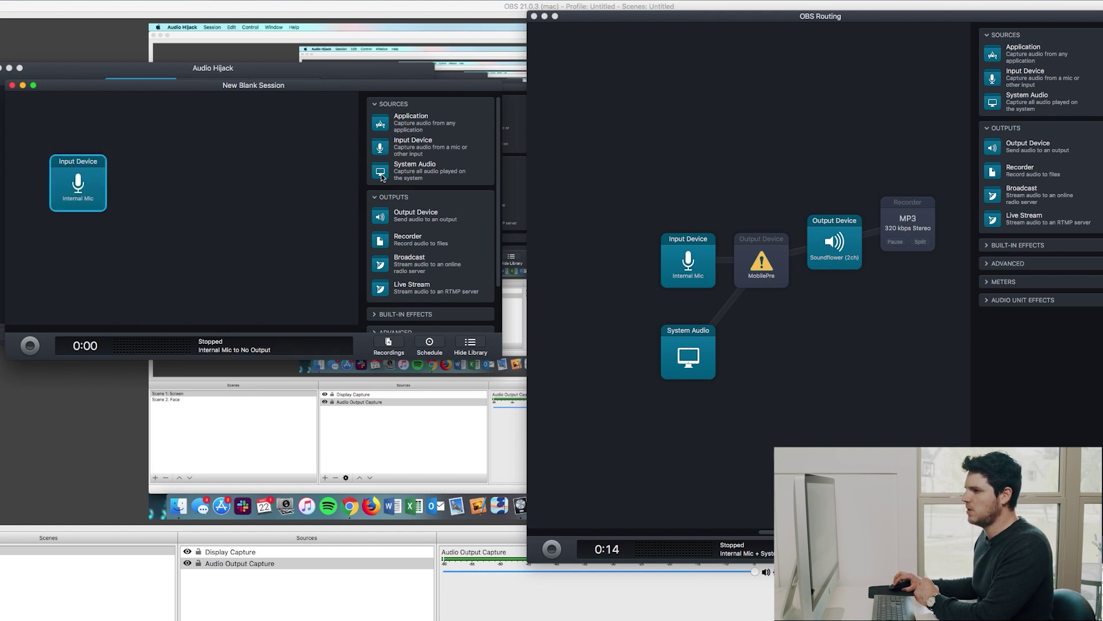
pyautogui.moveTo(382, 177); pyautogui.dragTo(100, 252)
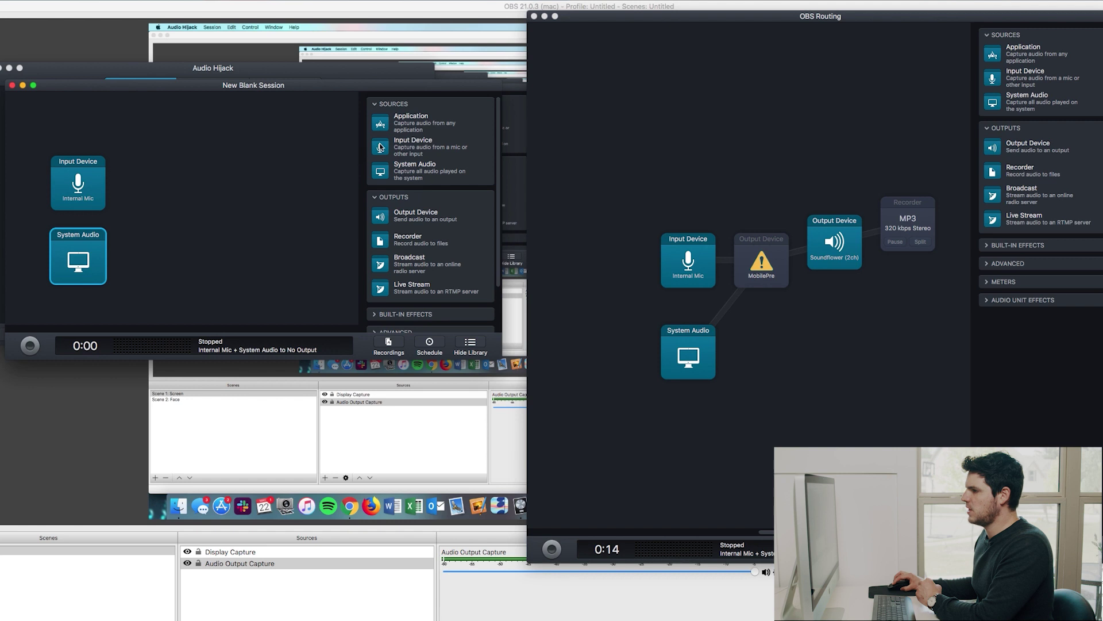
# Step: Add an Output Device fed by both sources and set it to Soundflower (2ch)
pyautogui.moveTo(379, 221); pyautogui.dragTo(195, 217)
pyautogui.click(202, 210)
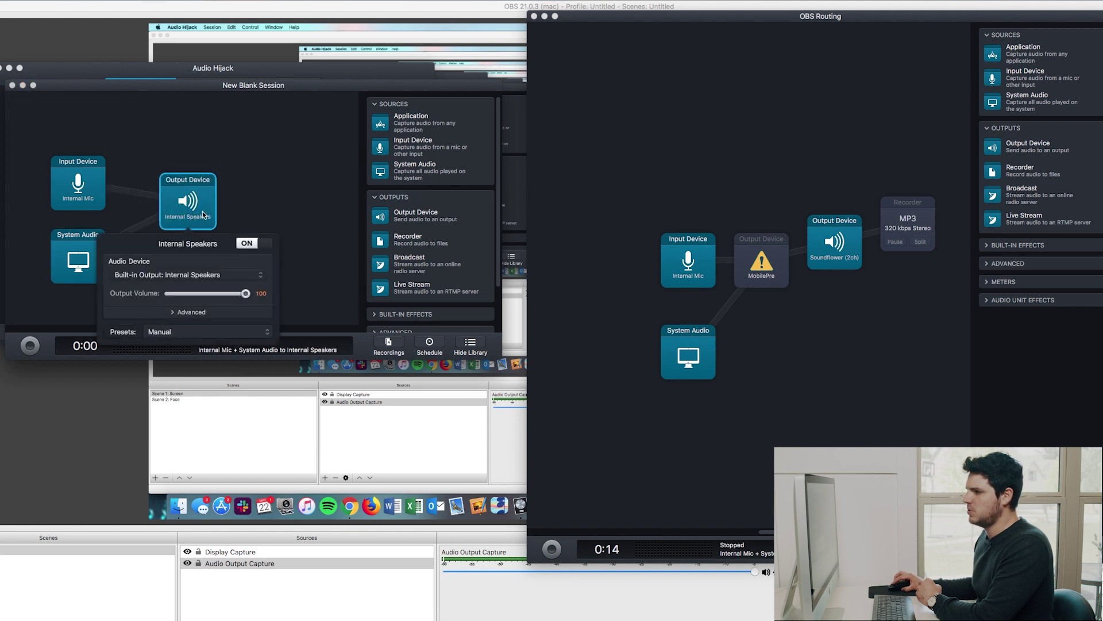
pyautogui.click(204, 280)
pyautogui.click(198, 287)
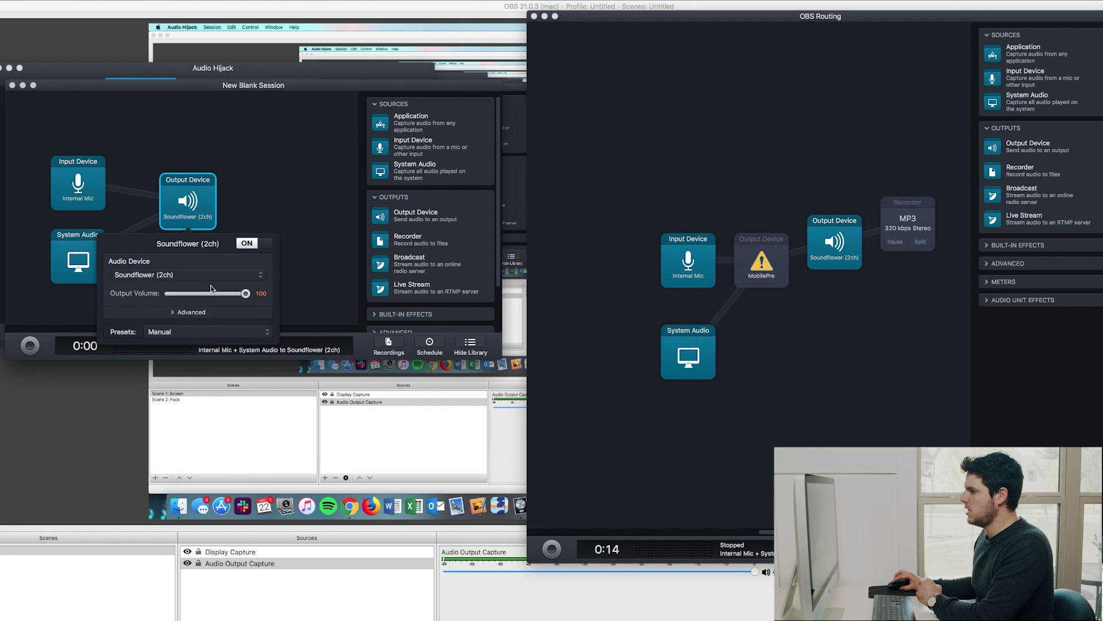
pyautogui.click(268, 216)
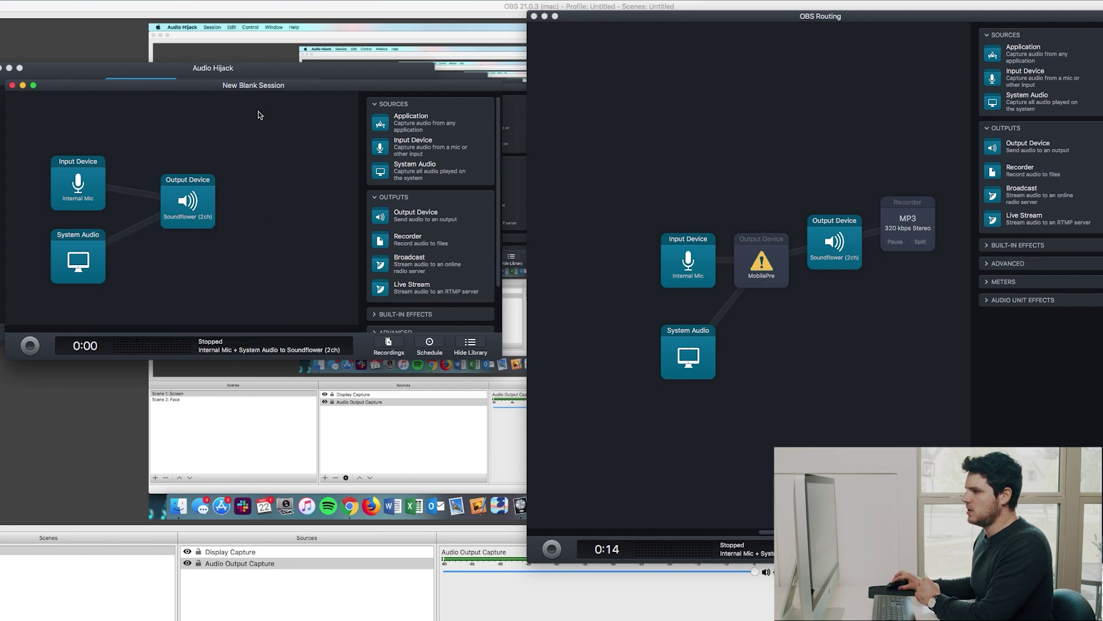
pyautogui.moveTo(266, 88); pyautogui.dragTo(614, 104)
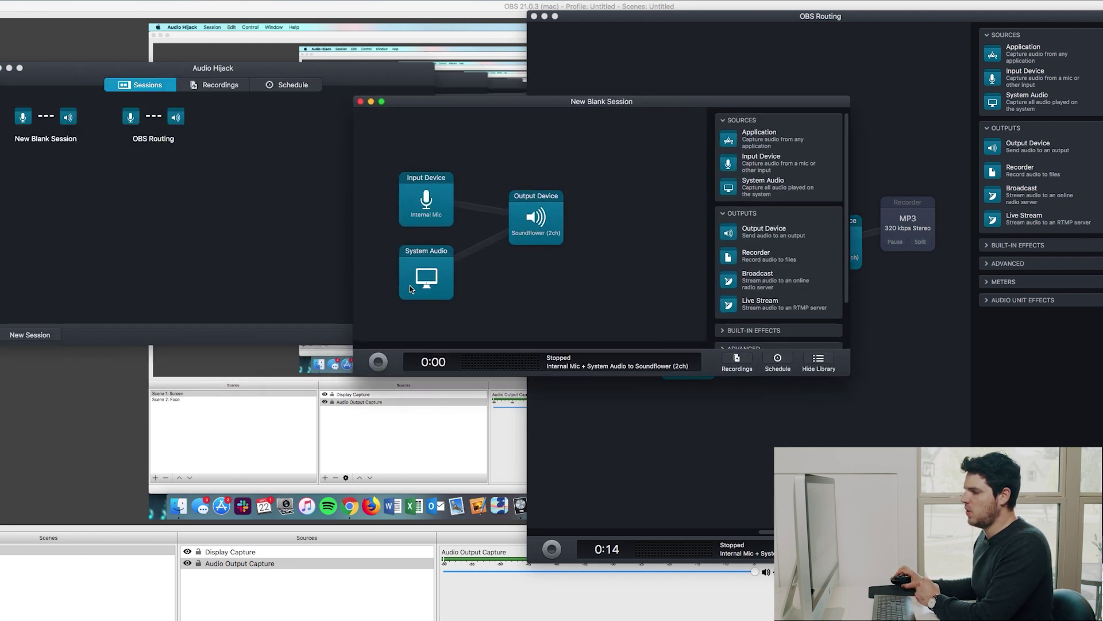
# Step: Start the New Blank Session running with its Run button
pyautogui.click(381, 365)
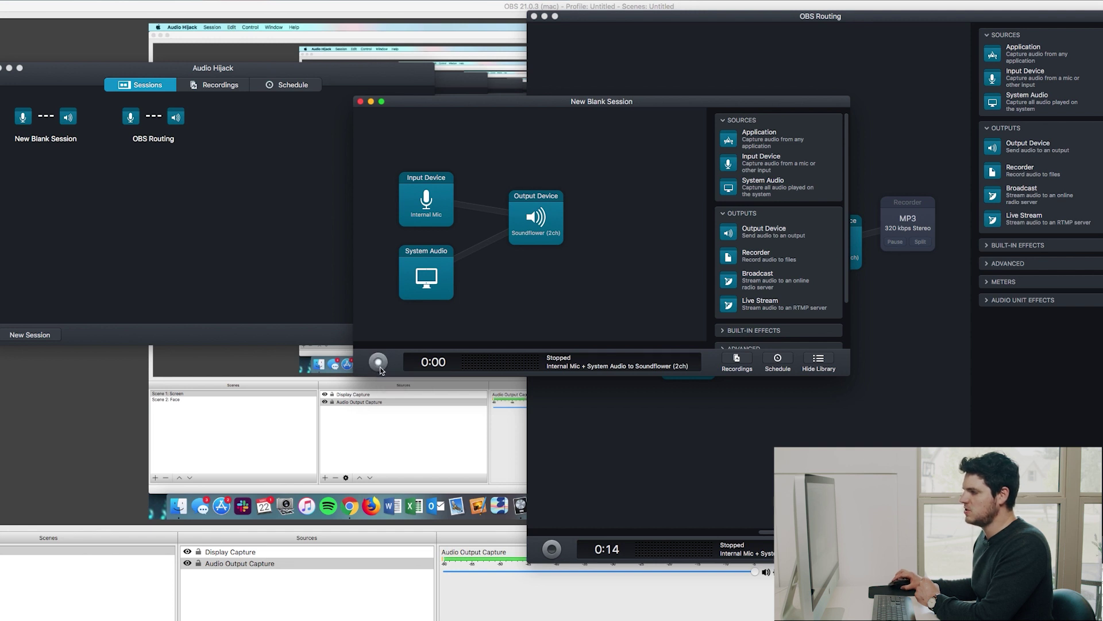